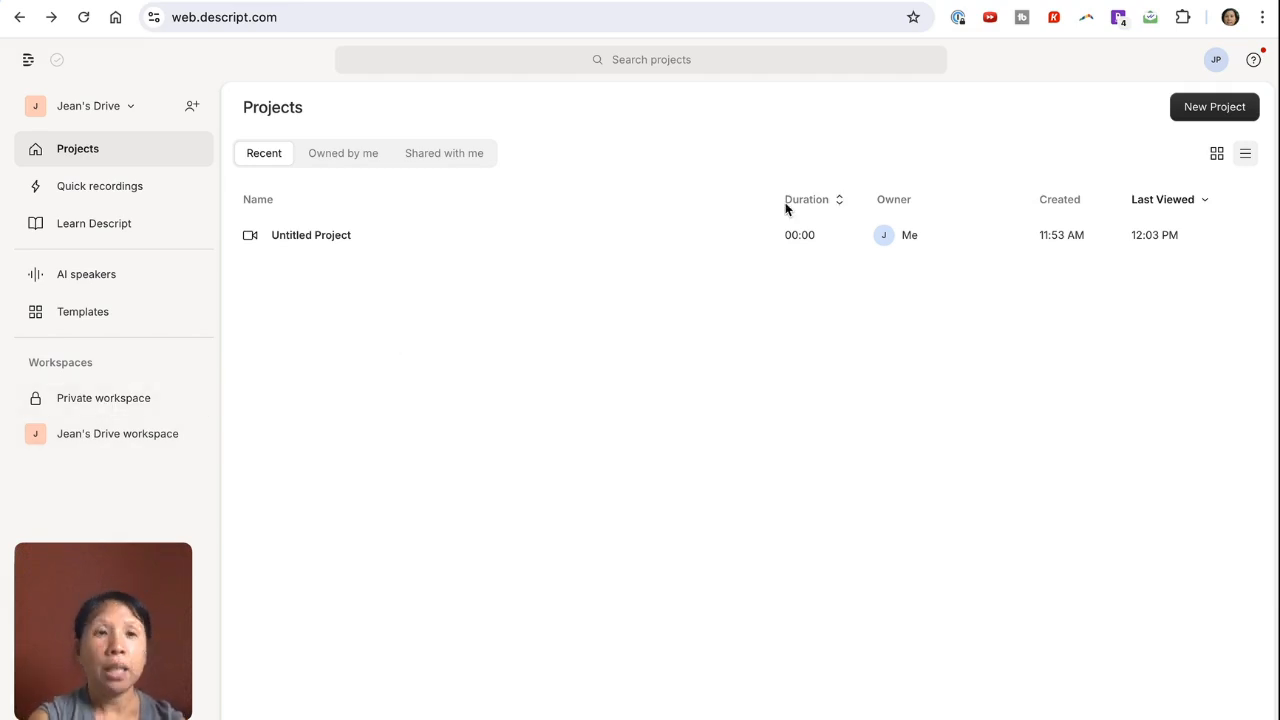
Step: View the remote recording option for a new project and close it without connecting to SquadCast
{"action": "left_click", "coordinate": [1222, 113]}
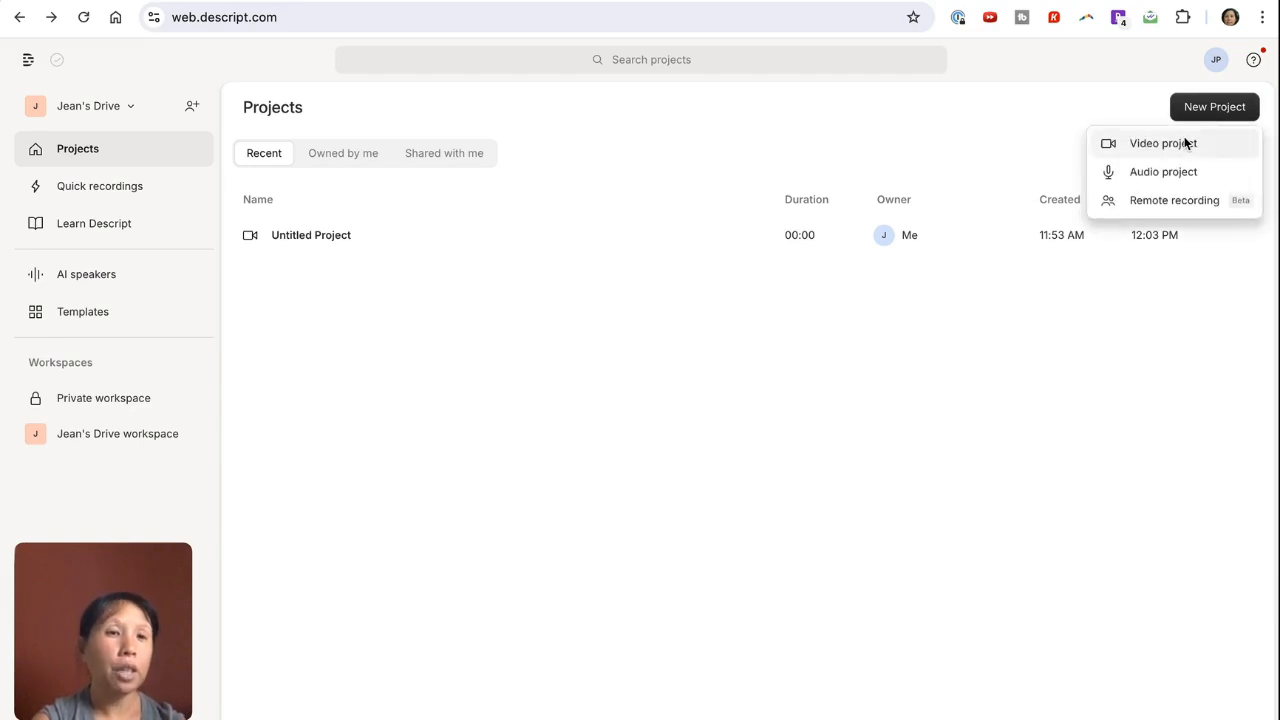
{"action": "left_click", "coordinate": [1153, 205]}
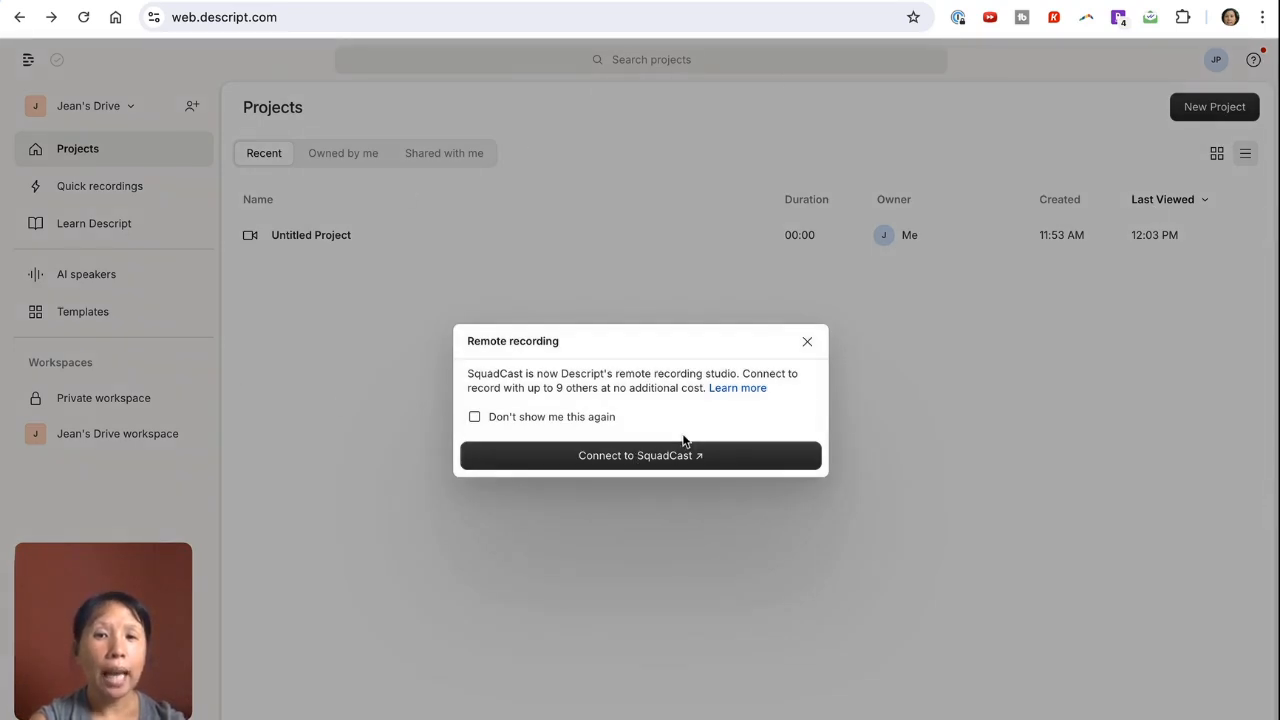
{"action": "left_click", "coordinate": [808, 343]}
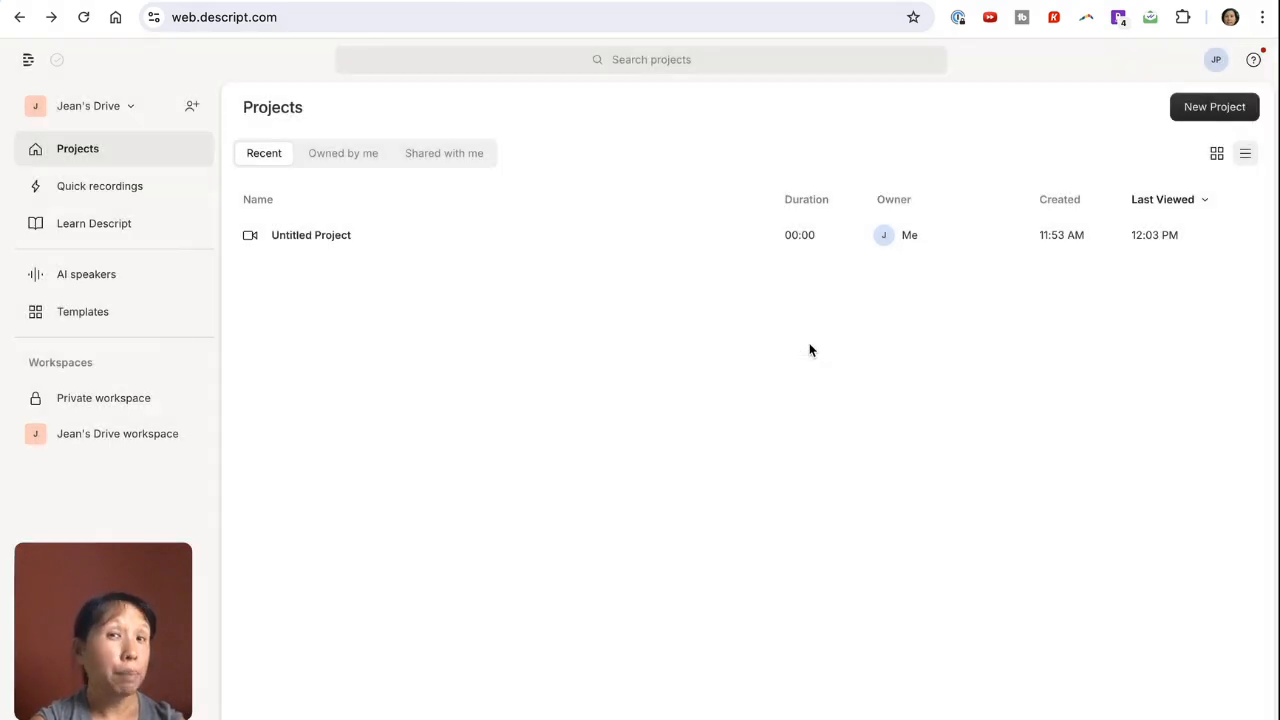
Step: Open the Untitled Project and look through its Underlord AI tools and its music and sound effects library
{"action": "left_click", "coordinate": [261, 251]}
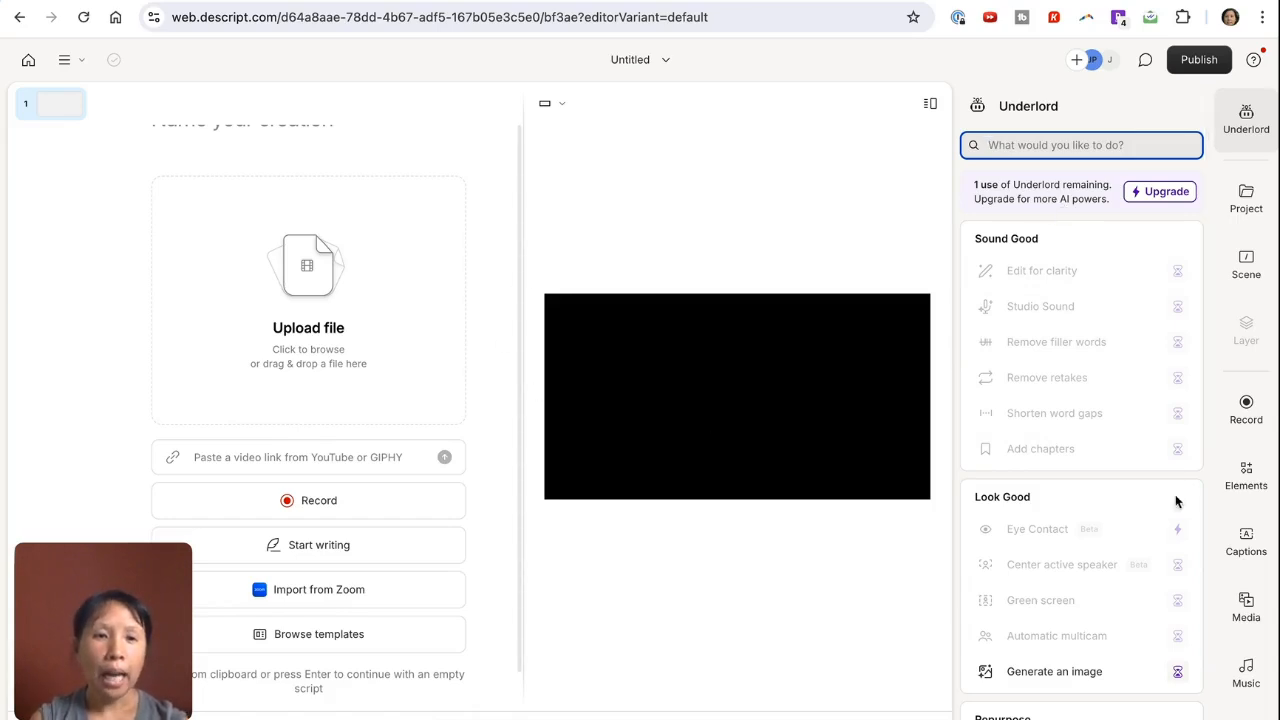
{"action": "scroll", "coordinate": [1074, 556], "scroll_direction": "down", "scroll_amount": 1}
{"action": "scroll", "coordinate": [1074, 556], "scroll_direction": "down", "scroll_amount": 3}
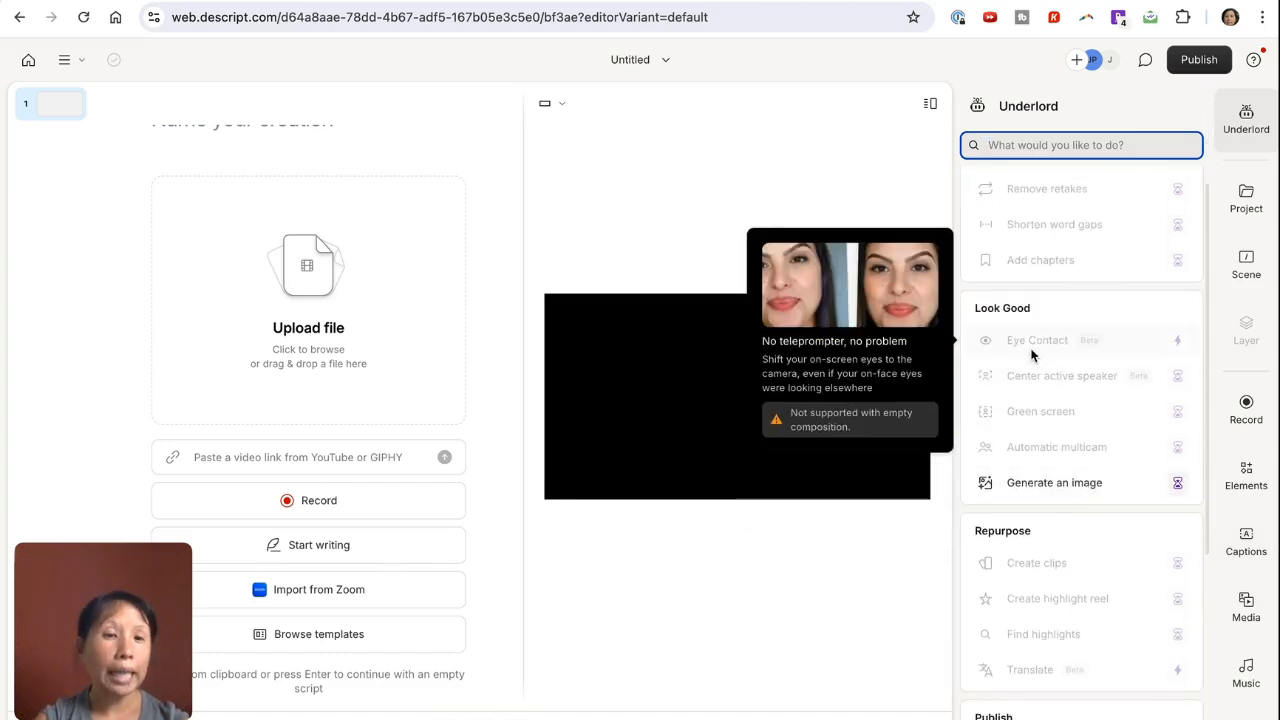
{"action": "scroll", "coordinate": [1045, 540], "scroll_direction": "down", "scroll_amount": 4}
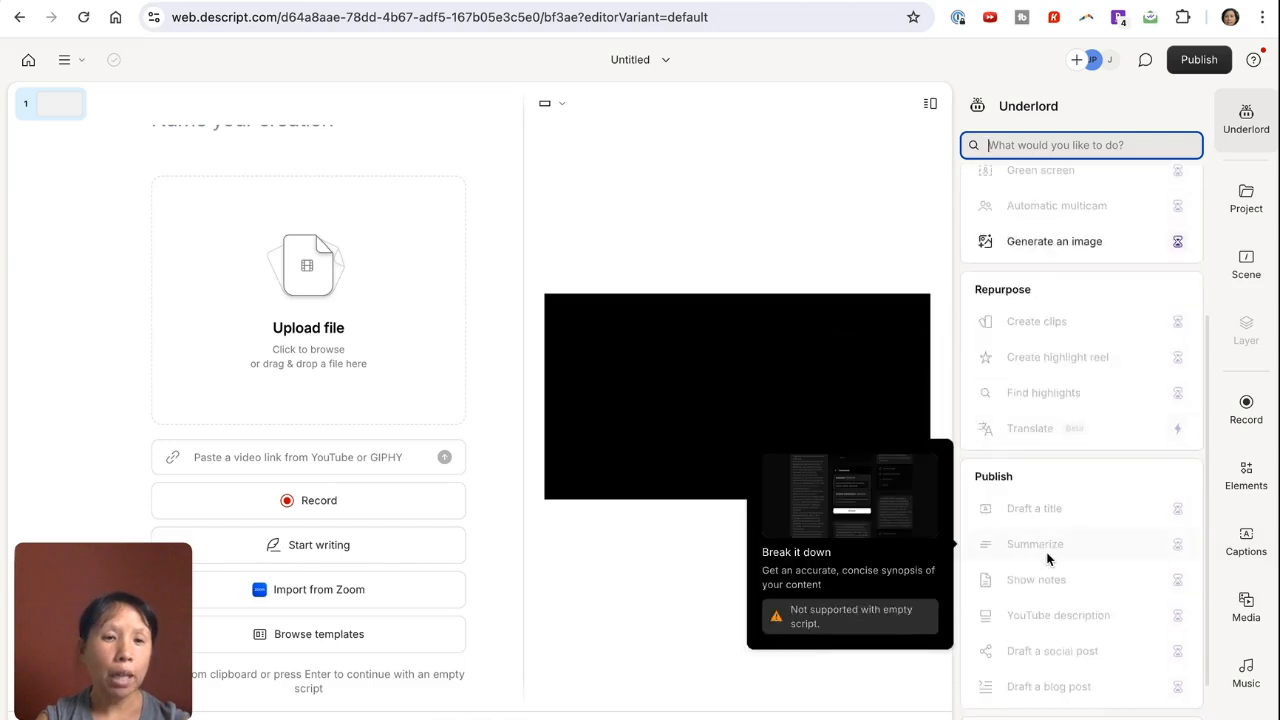
{"action": "scroll", "coordinate": [1048, 559], "scroll_direction": "down", "scroll_amount": 2}
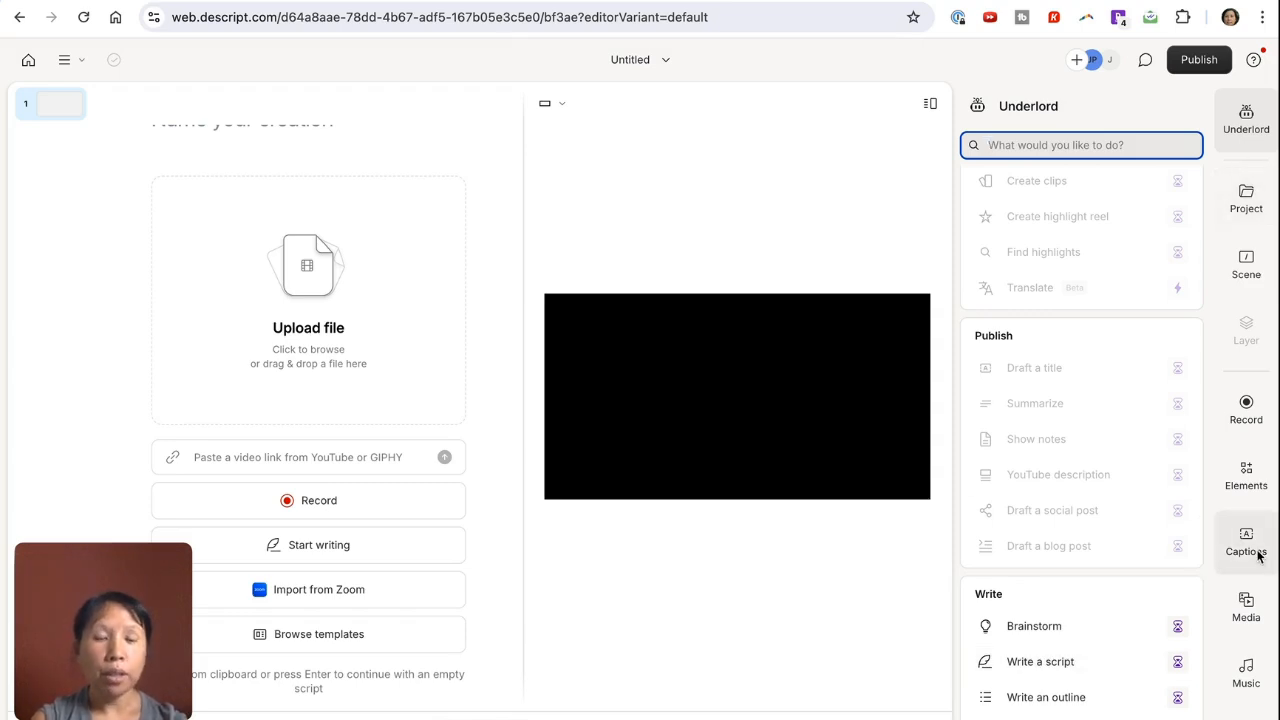
{"action": "left_click", "coordinate": [1244, 672]}
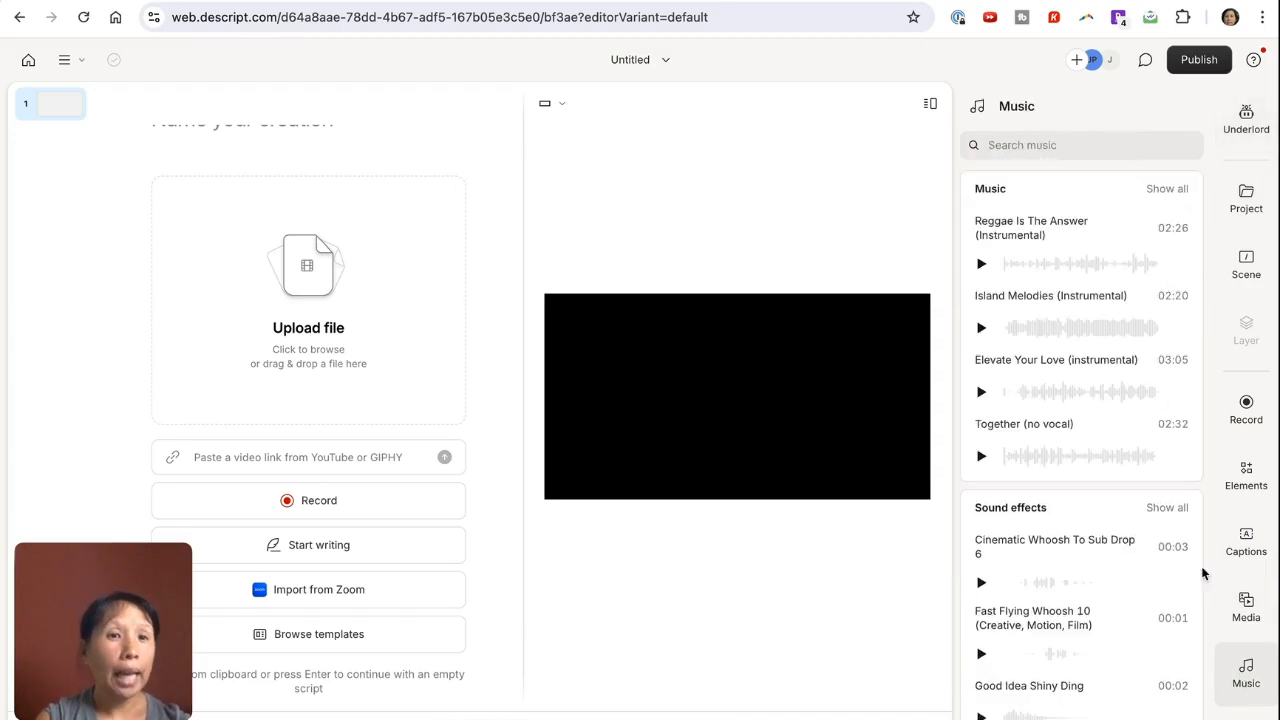
{"action": "scroll", "coordinate": [1141, 577], "scroll_direction": "down", "scroll_amount": 1}
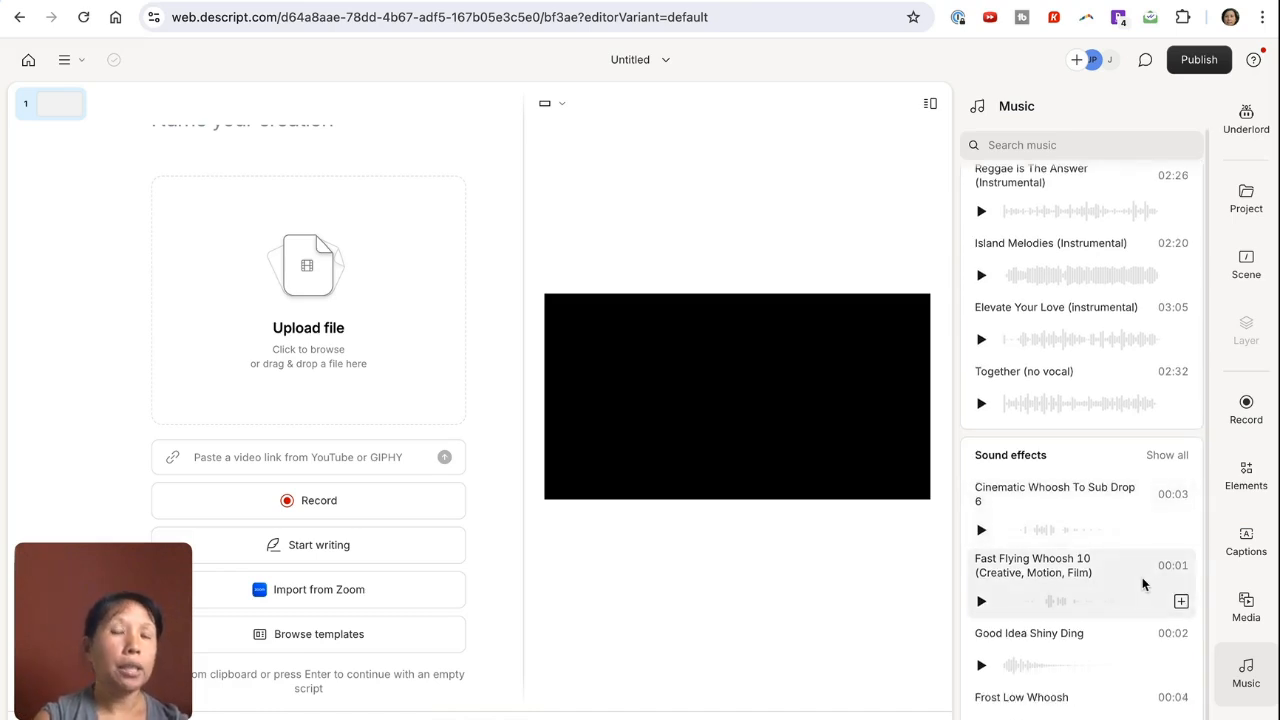
Step: Return to the home page and open the AI Intro project from the quick recordings
{"action": "left_click", "coordinate": [30, 62]}
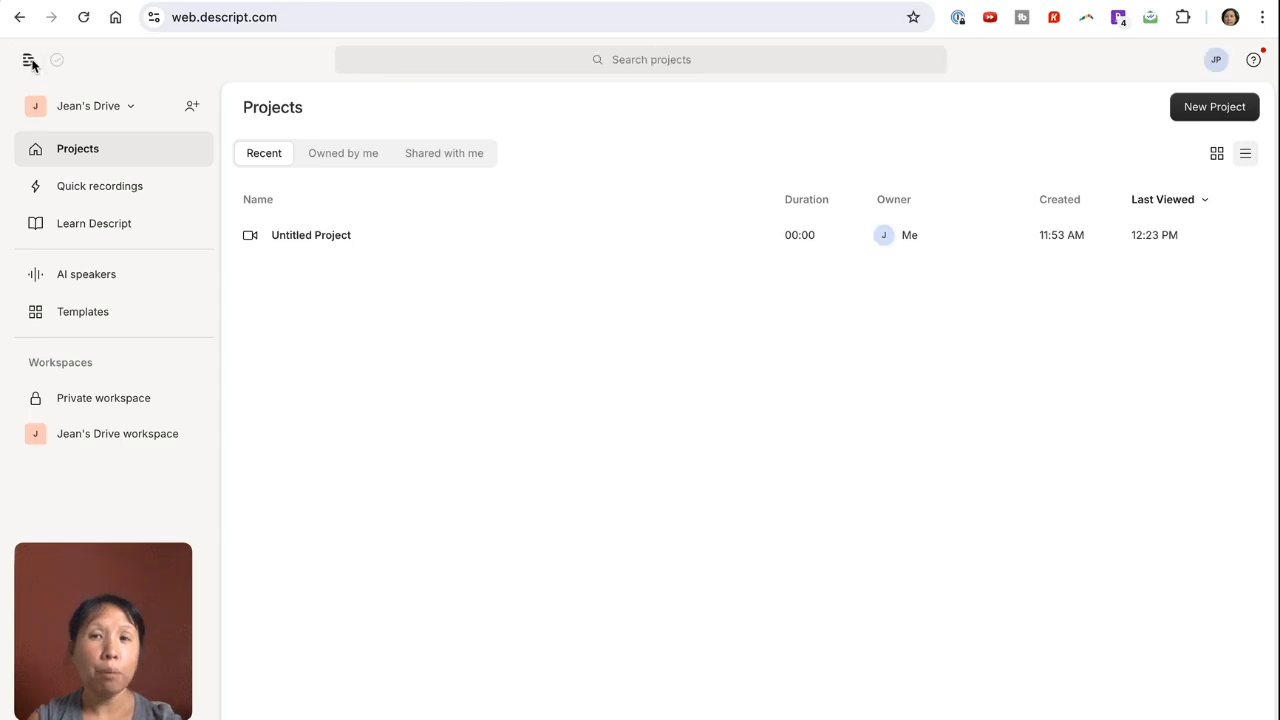
{"action": "left_click", "coordinate": [97, 190]}
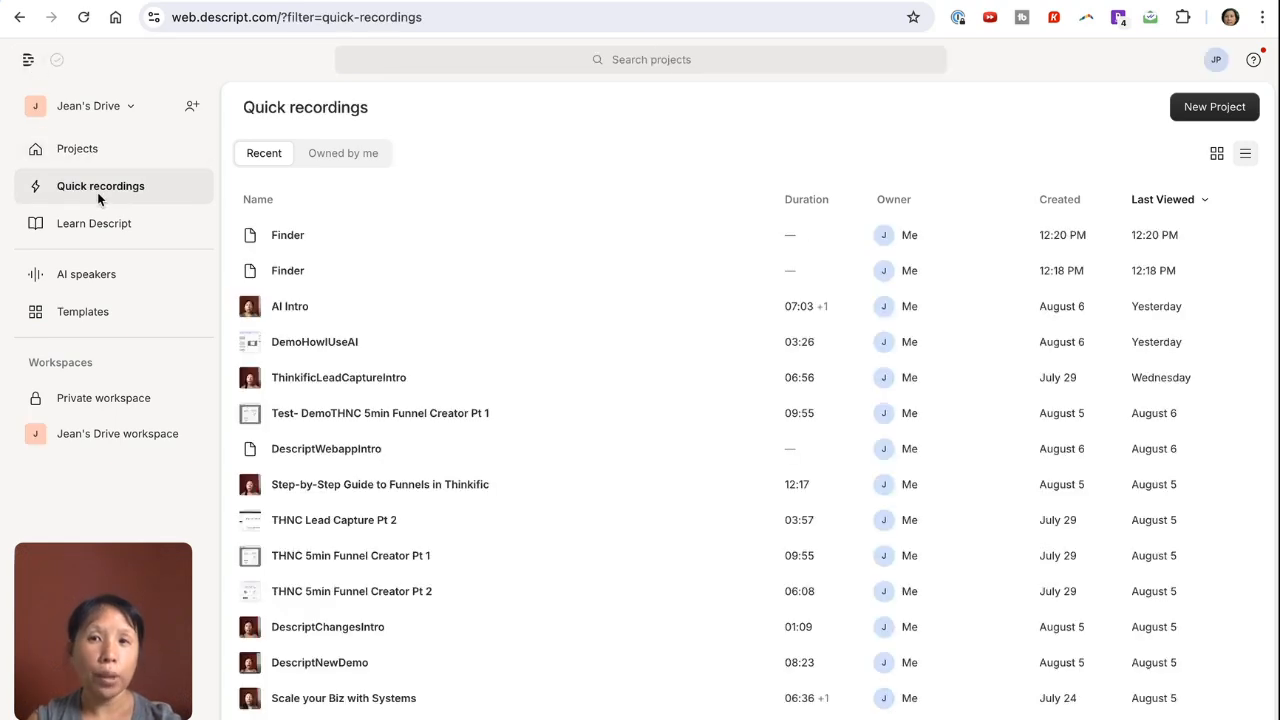
{"action": "left_click", "coordinate": [287, 308]}
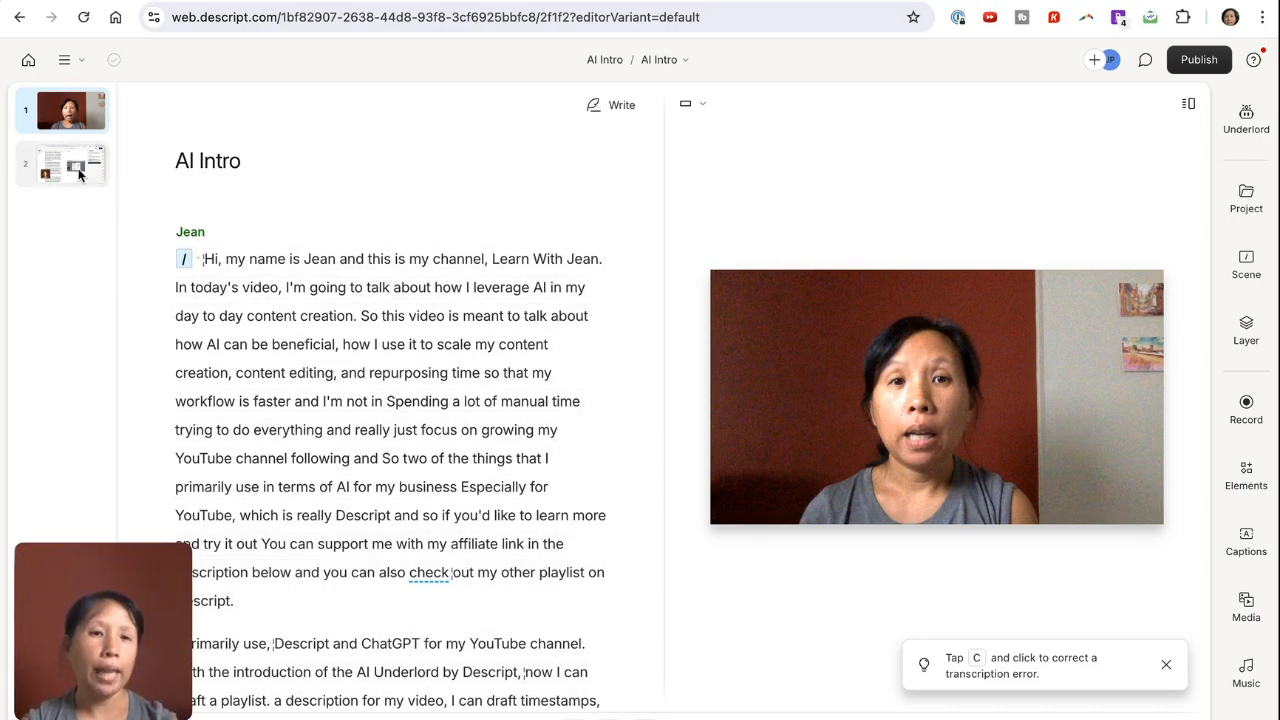
Step: Add a new empty scene at the end of the script, after "help further."
{"action": "scroll", "coordinate": [275, 365], "scroll_direction": "down", "scroll_amount": 20}
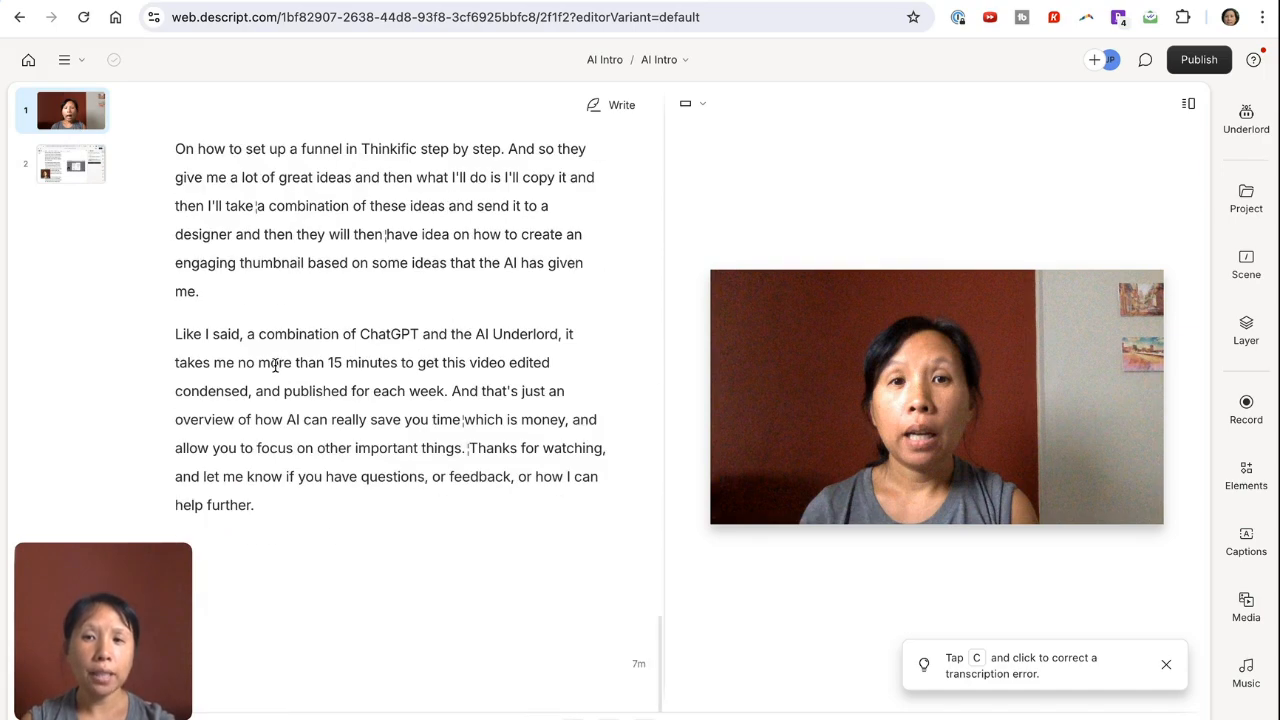
{"action": "left_click", "coordinate": [283, 507]}
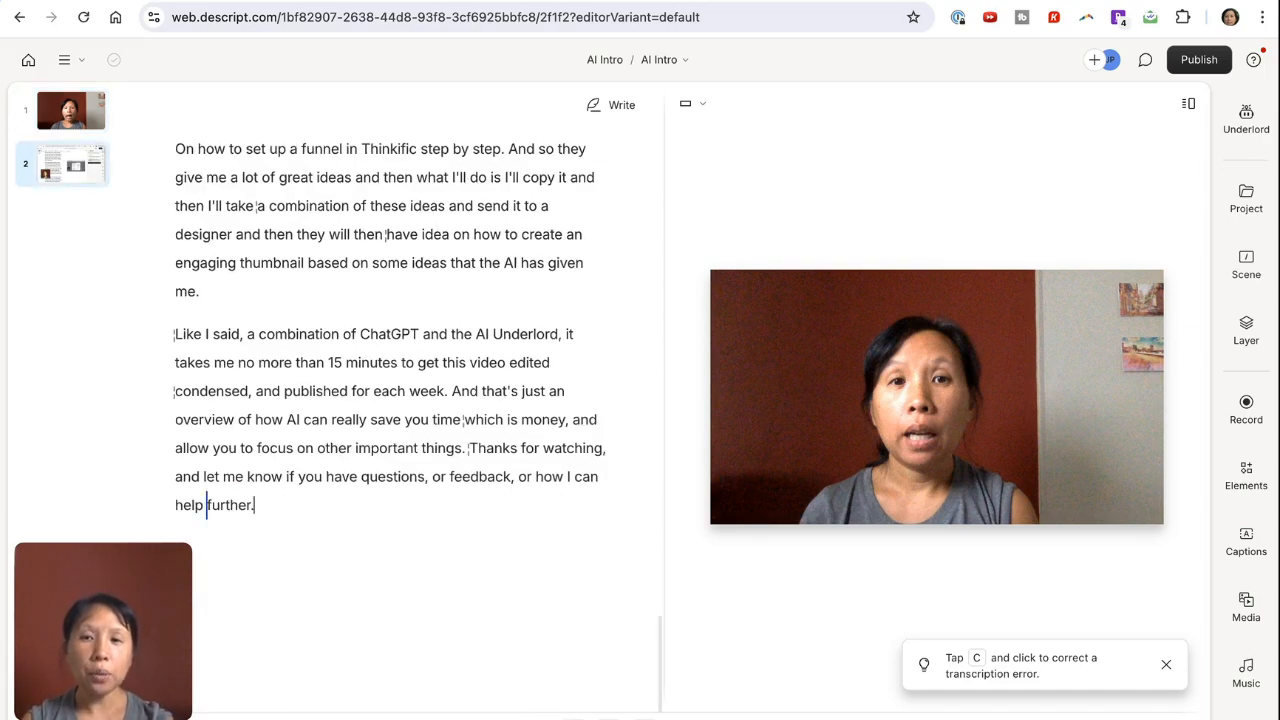
{"action": "left_click", "coordinate": [278, 505]}
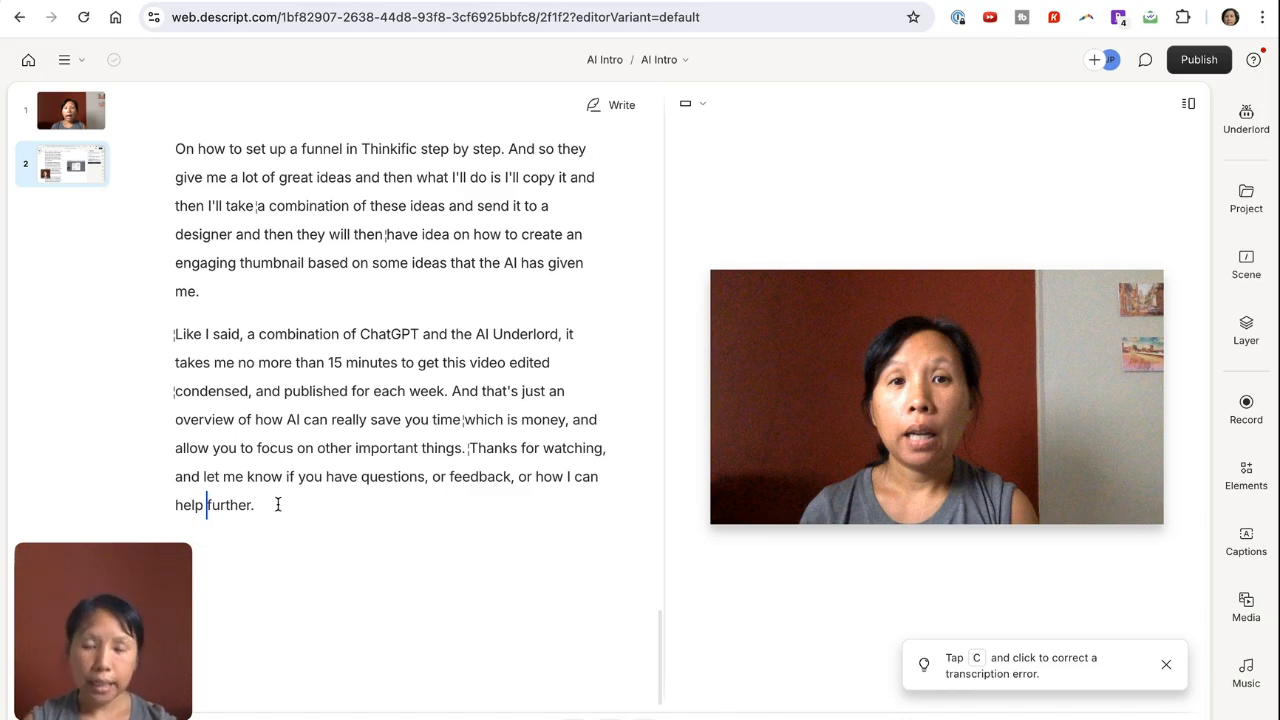
{"action": "type", "text": "/"}
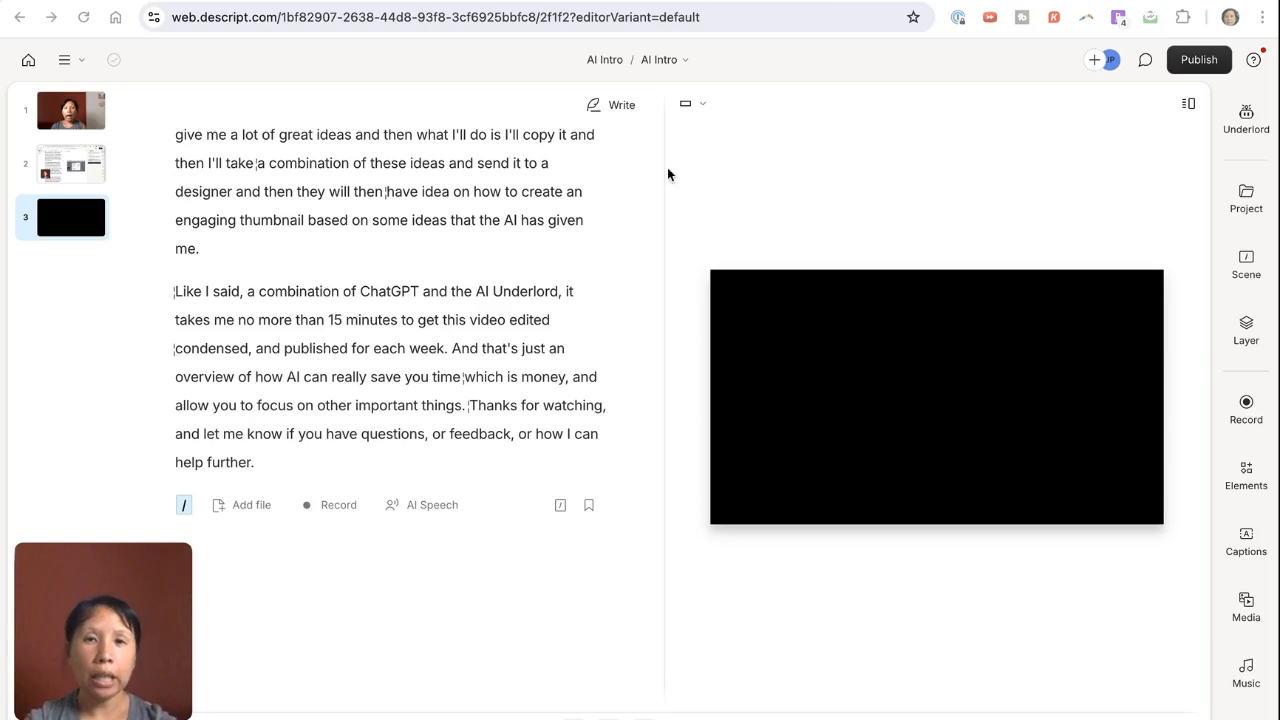
Step: Write "This is my favorite part of Descript because it's really easy to use and intuitive." as script text in the new third scene
{"action": "left_click", "coordinate": [606, 105]}
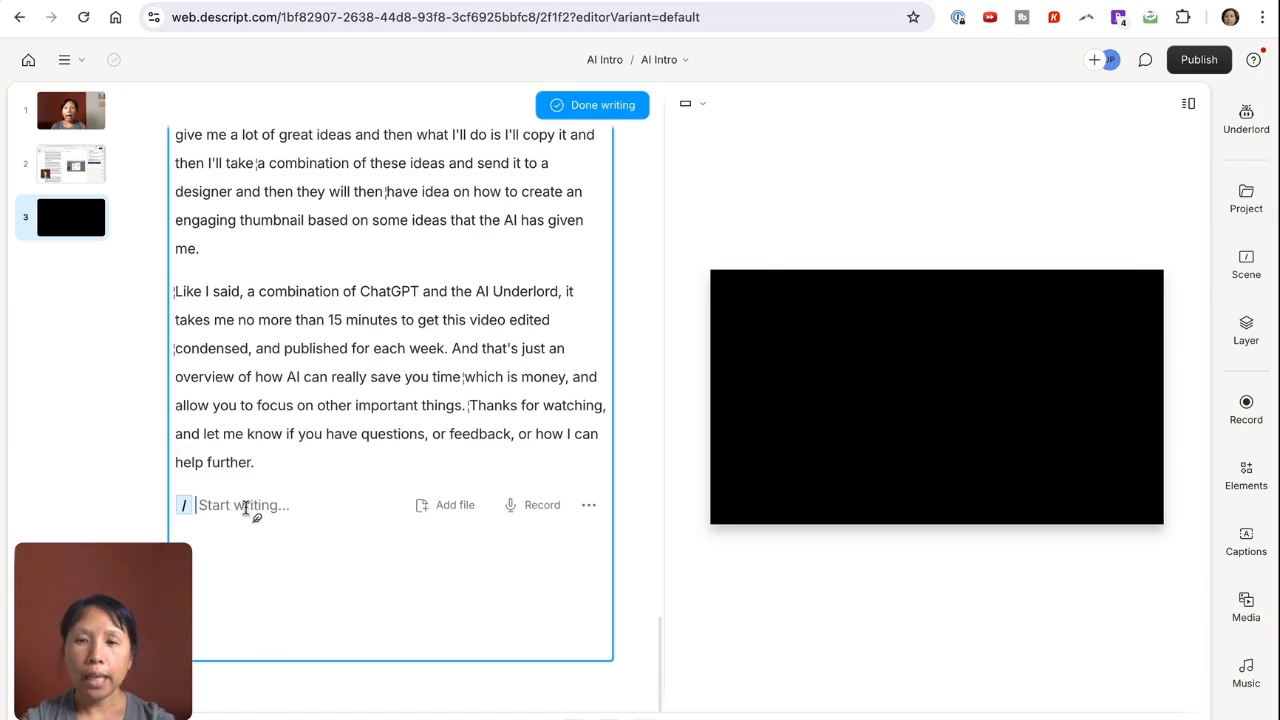
{"action": "type", "text": "This is my "}
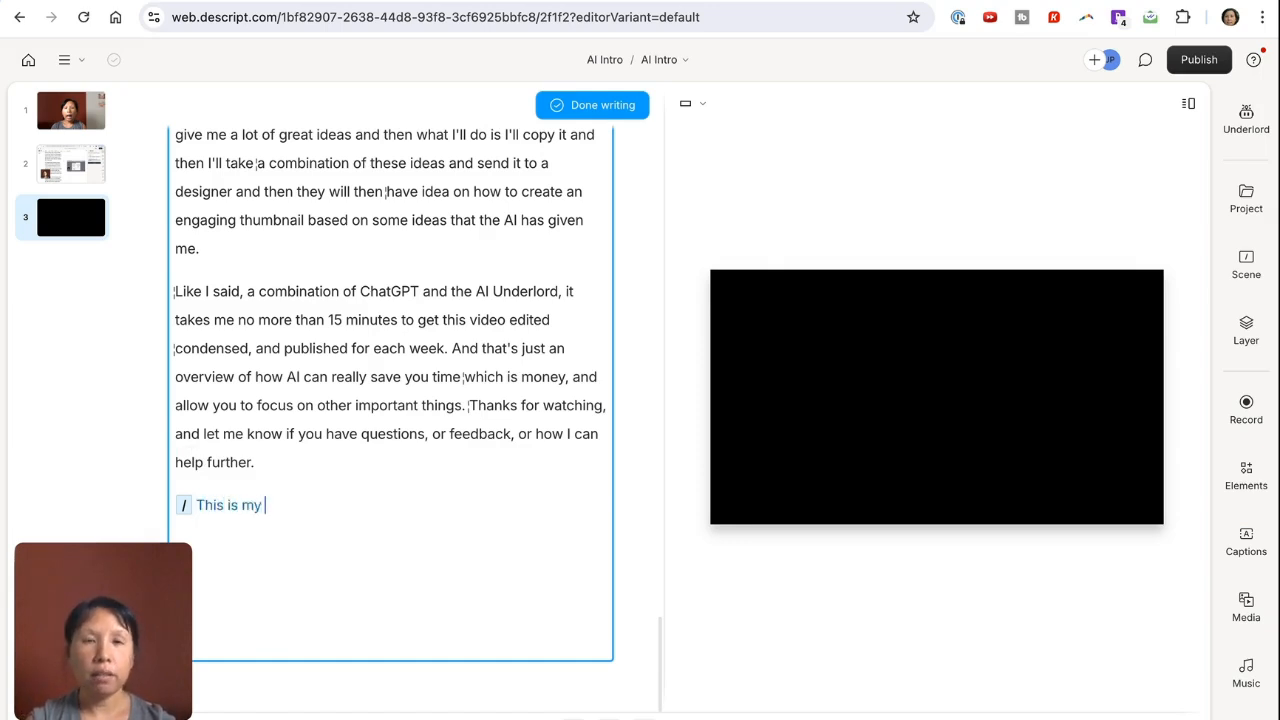
{"action": "type", "text": "favorite part of "}
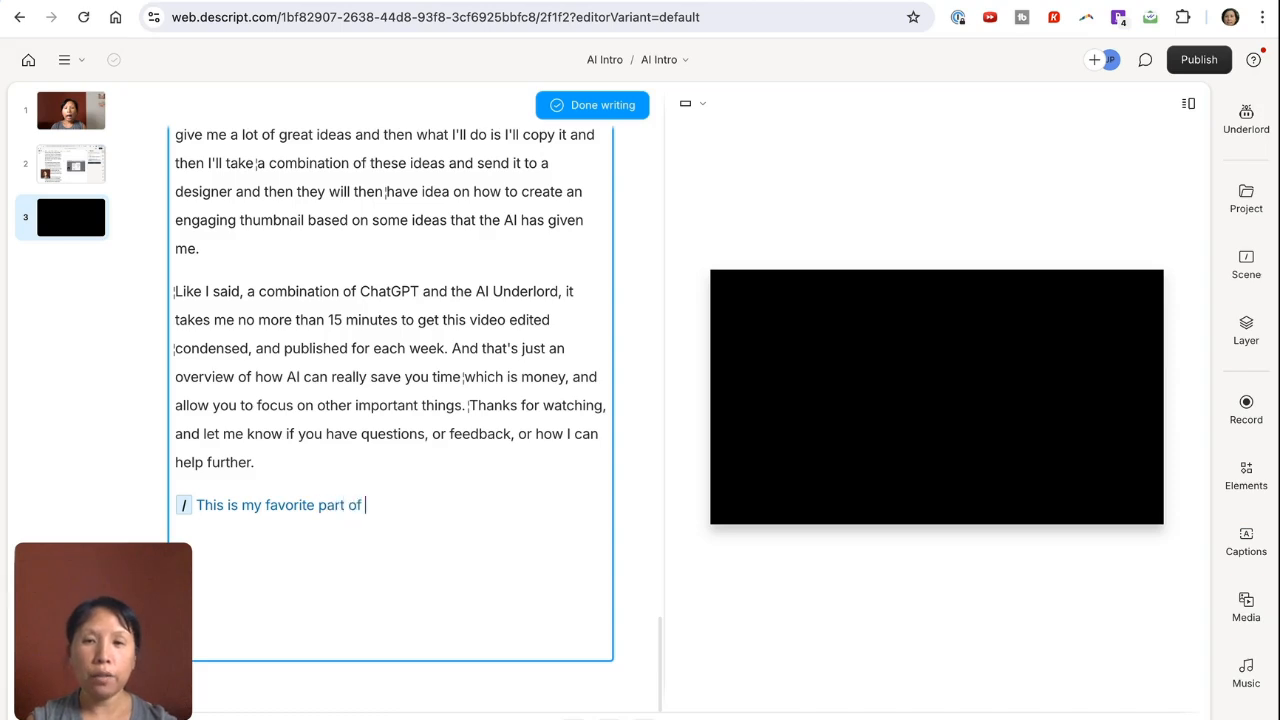
{"action": "type", "text": "Descript becaus"}
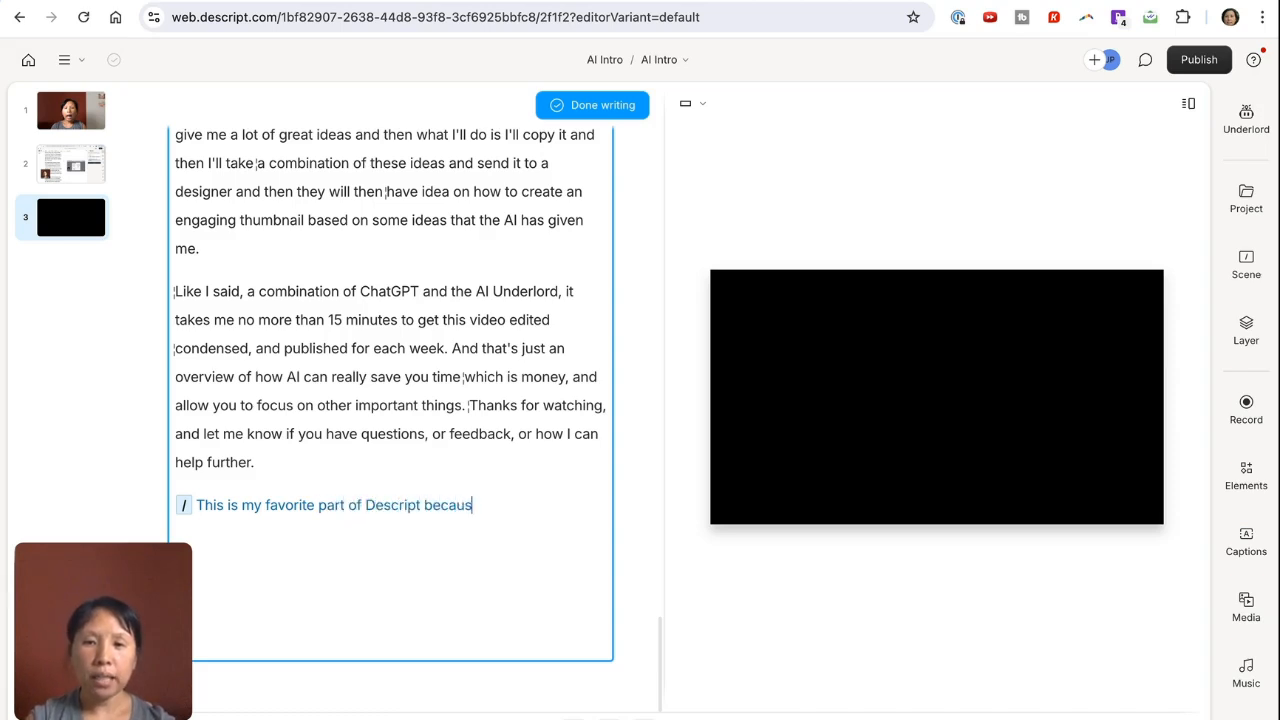
{"action": "type", "text": "e it's really eay"}
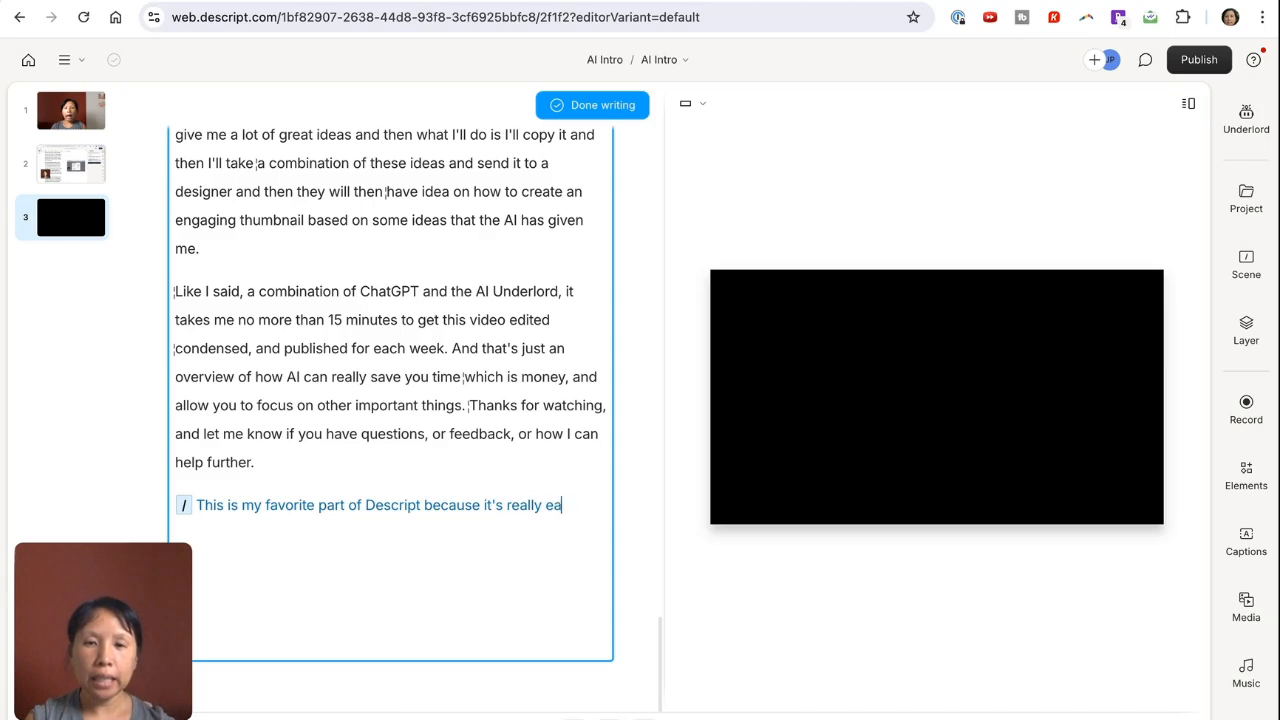
{"action": "key", "text": "BackSpace"}
{"action": "key", "text": "BackSpace"}
{"action": "type", "text": "sy to use an"}
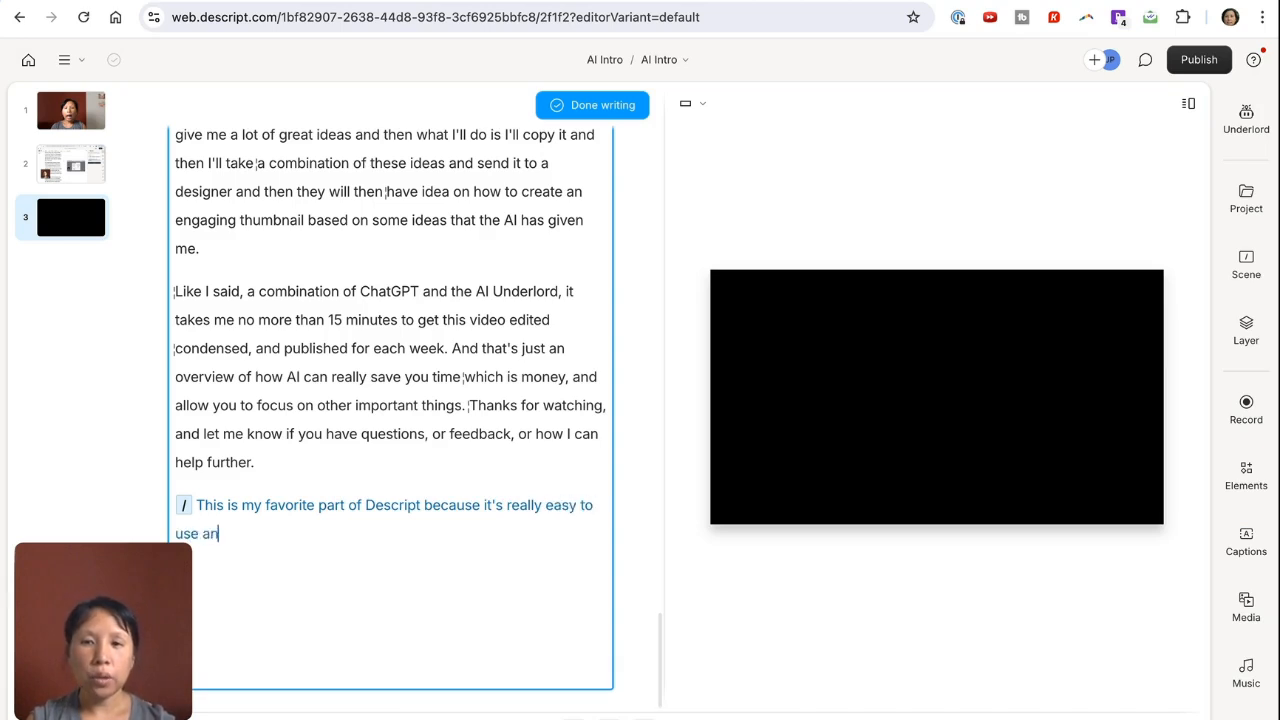
{"action": "type", "text": "d intuitive."}
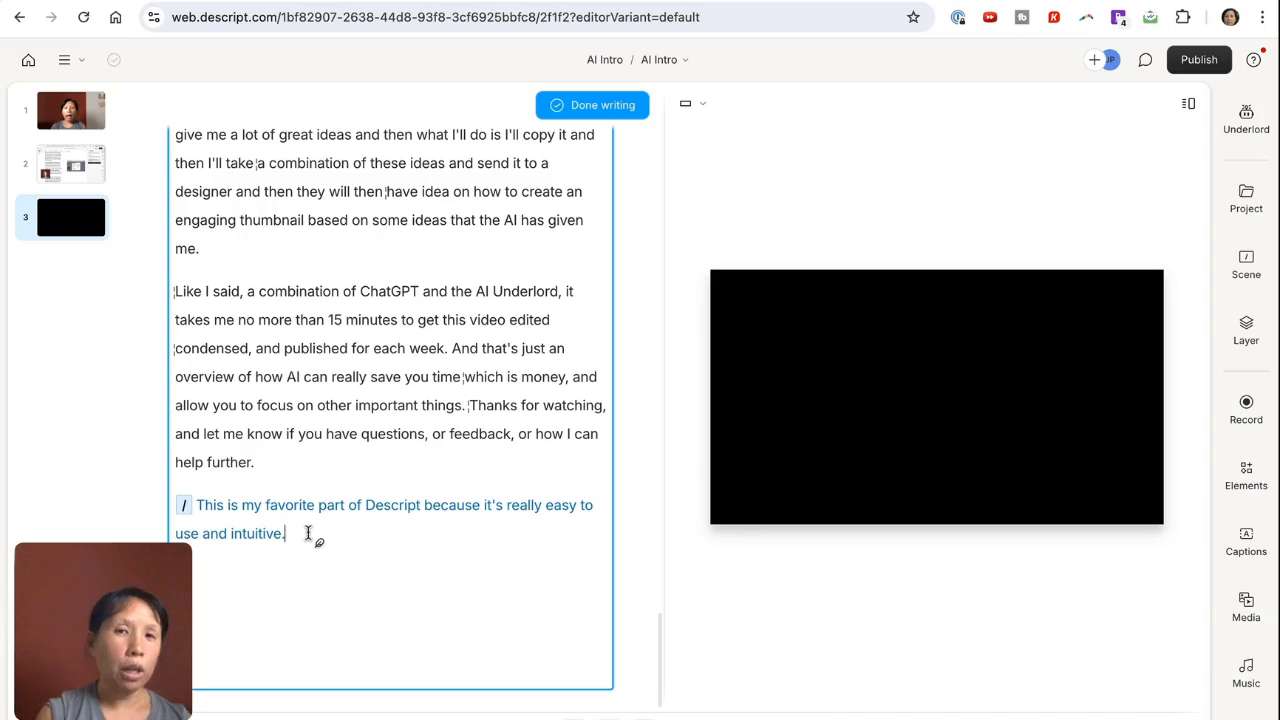
Step: Select the newly written sentence, browse the stock AI speakers available for it, and close the list without choosing one
{"action": "left_click_drag", "start_coordinate": [286, 533], "coordinate": [258, 452]}
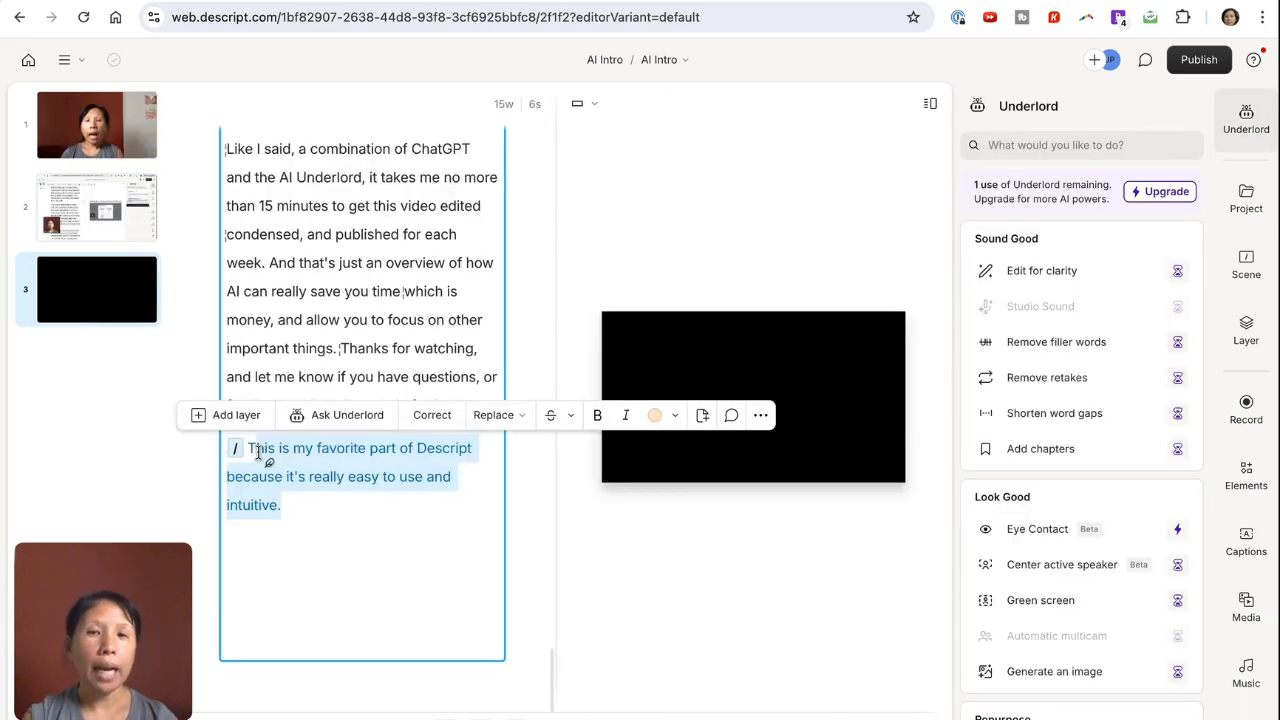
{"action": "left_click", "coordinate": [304, 502]}
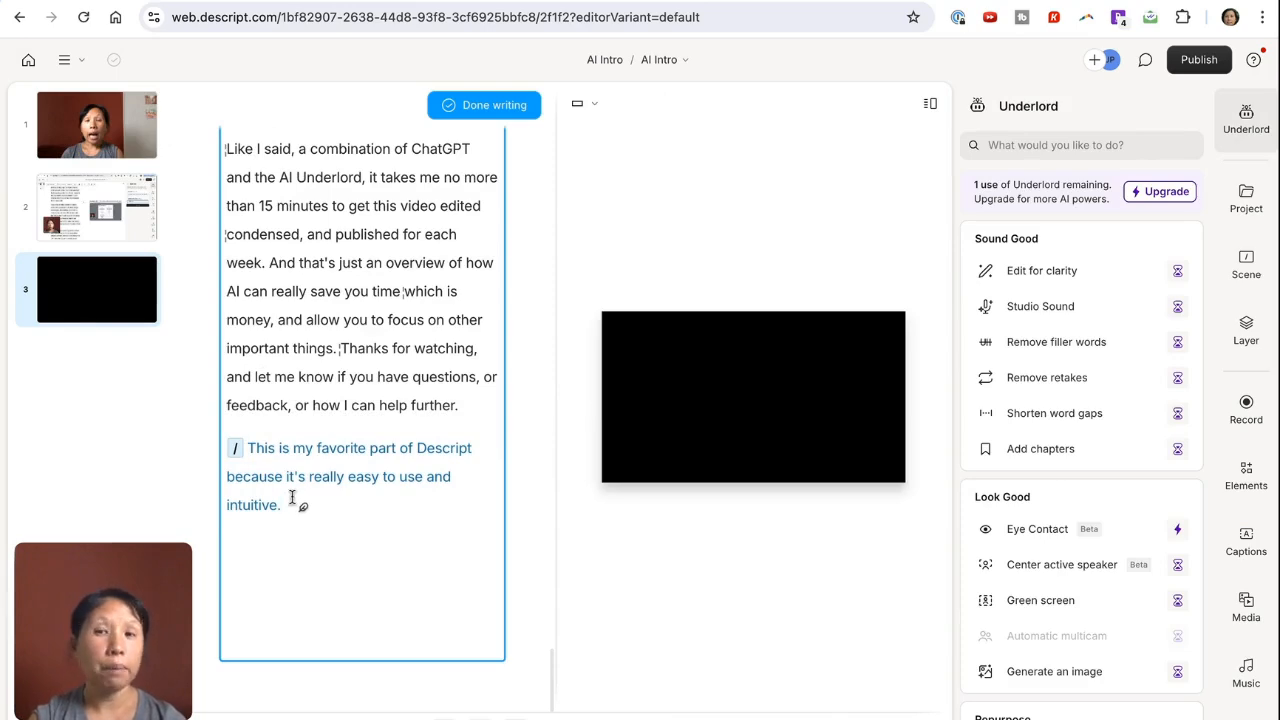
{"action": "left_click_drag", "start_coordinate": [286, 509], "coordinate": [234, 444]}
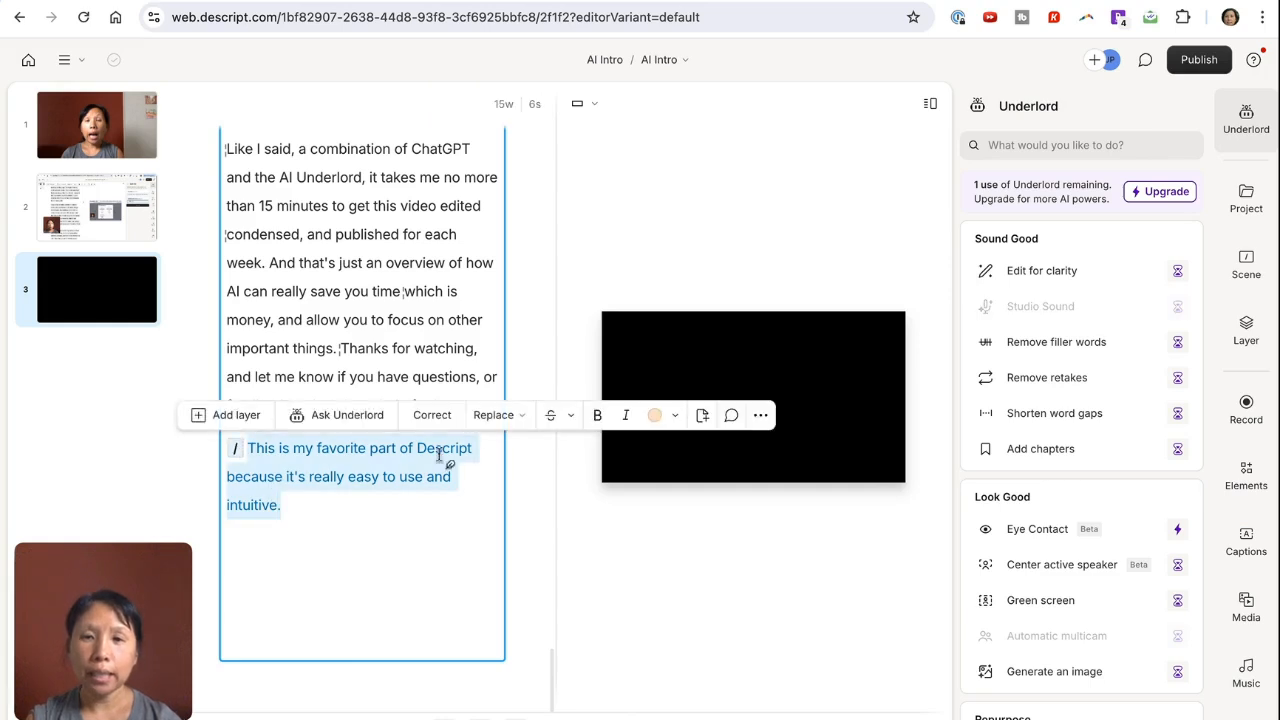
{"action": "left_click", "coordinate": [760, 415]}
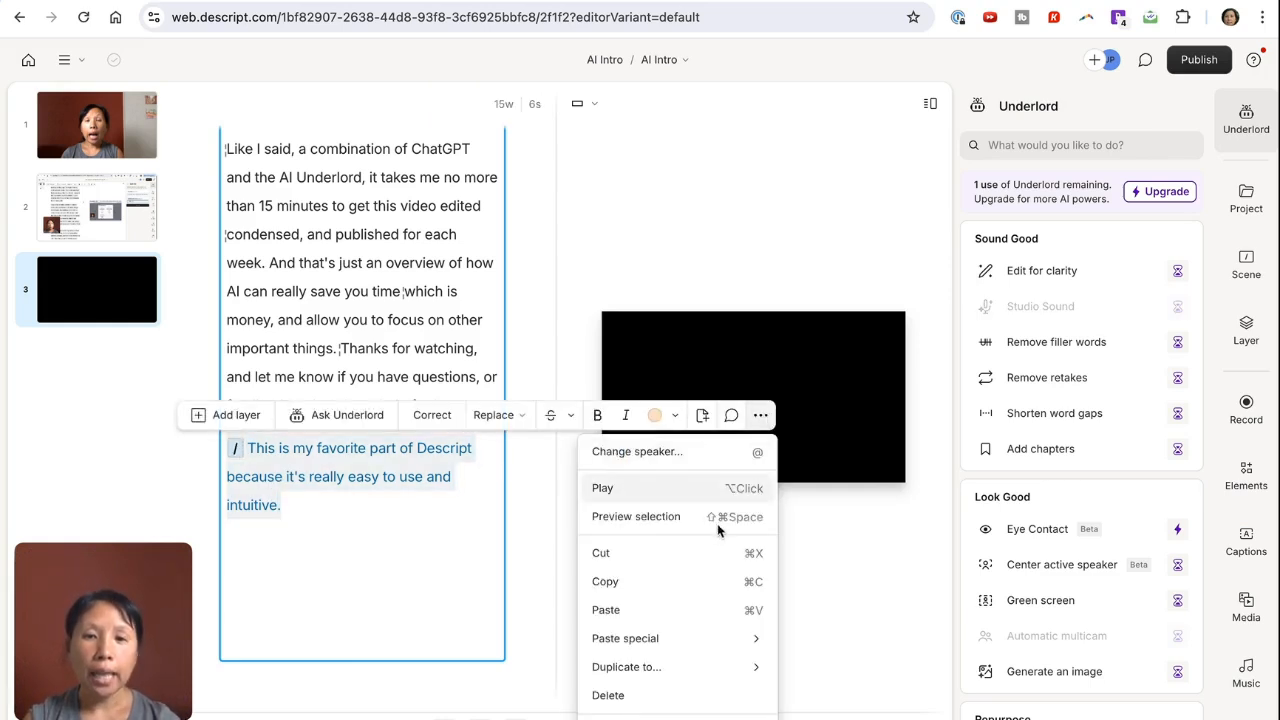
{"action": "left_click", "coordinate": [683, 454]}
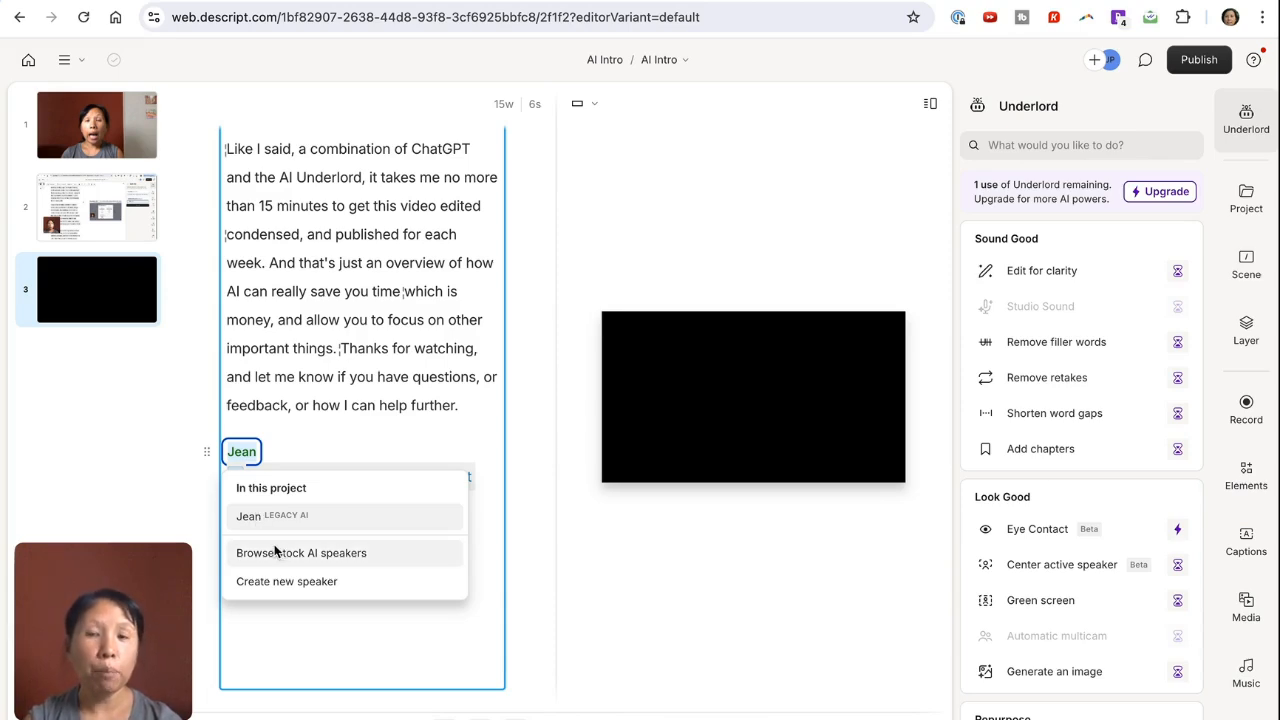
{"action": "left_click", "coordinate": [272, 552]}
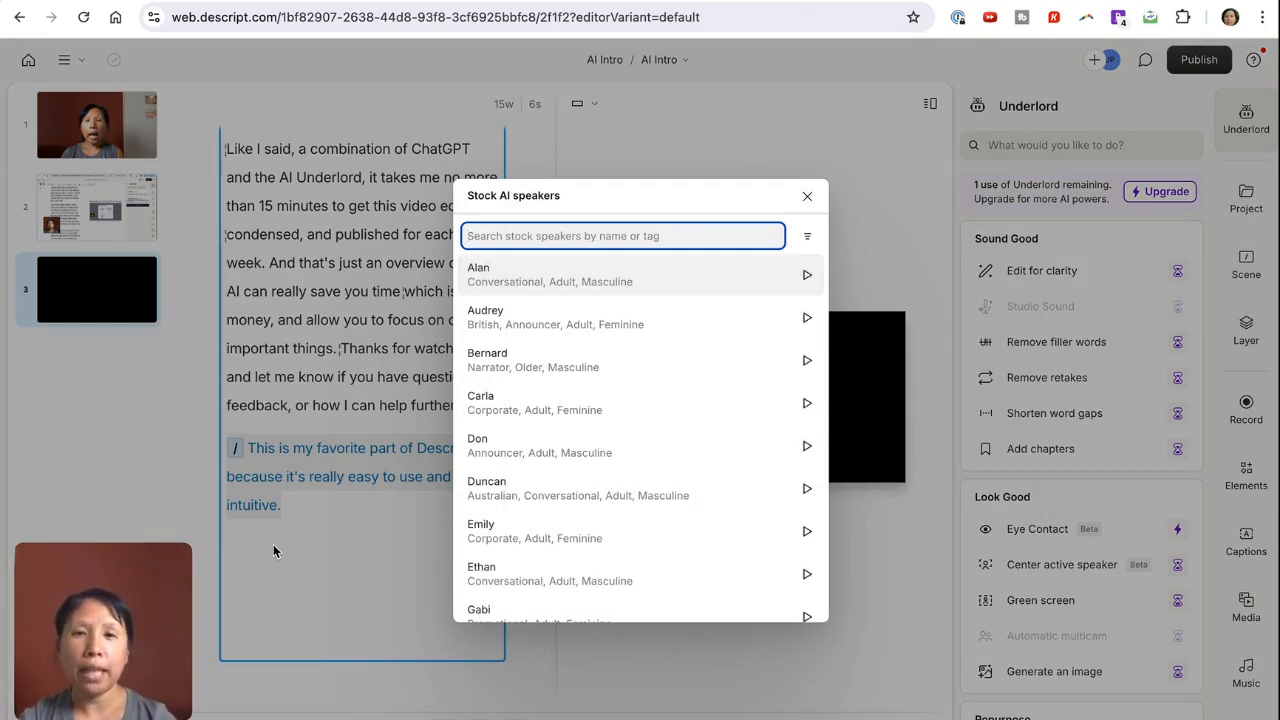
{"action": "scroll", "coordinate": [627, 500], "scroll_direction": "down", "scroll_amount": 5}
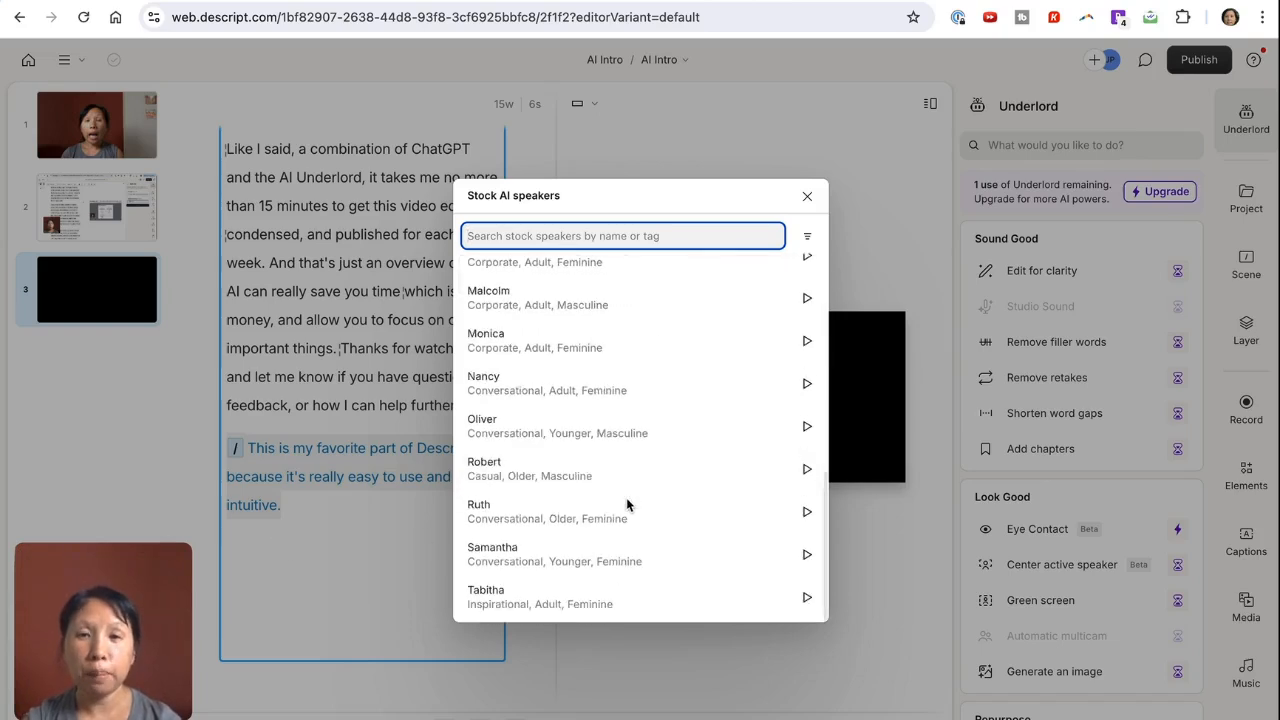
{"action": "scroll", "coordinate": [627, 366], "scroll_direction": "up", "scroll_amount": 5}
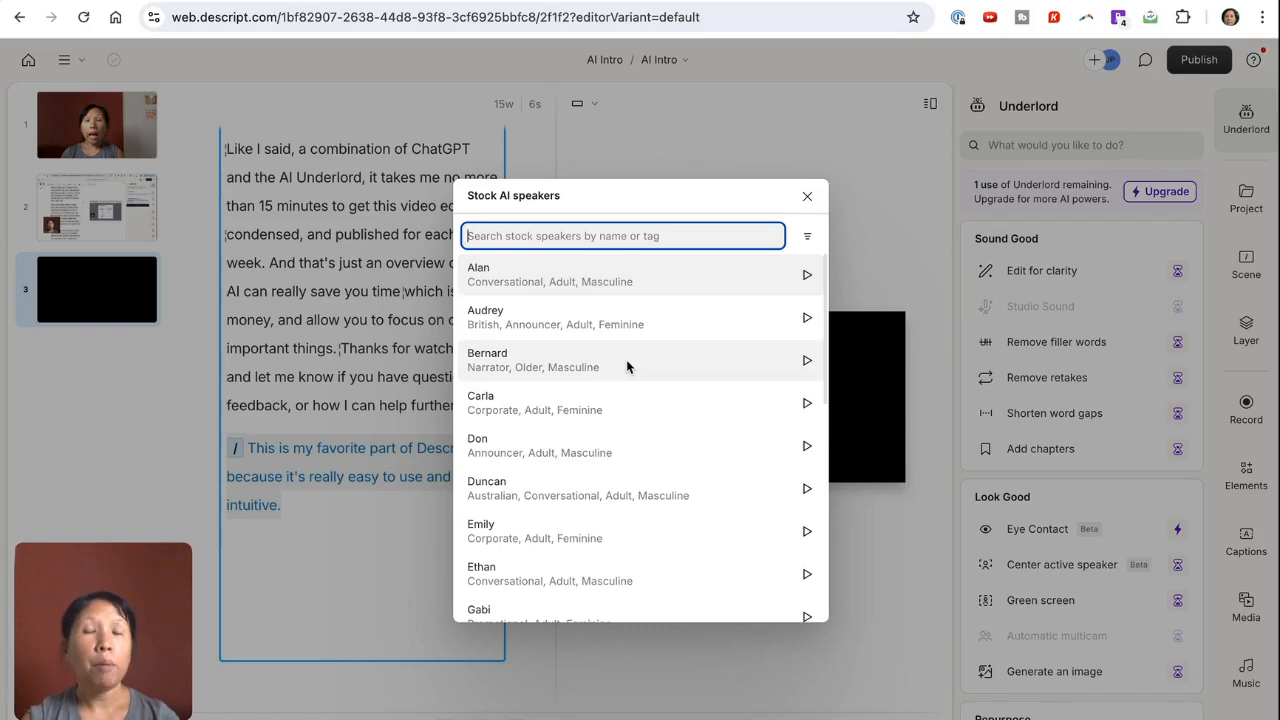
{"action": "left_click", "coordinate": [807, 197]}
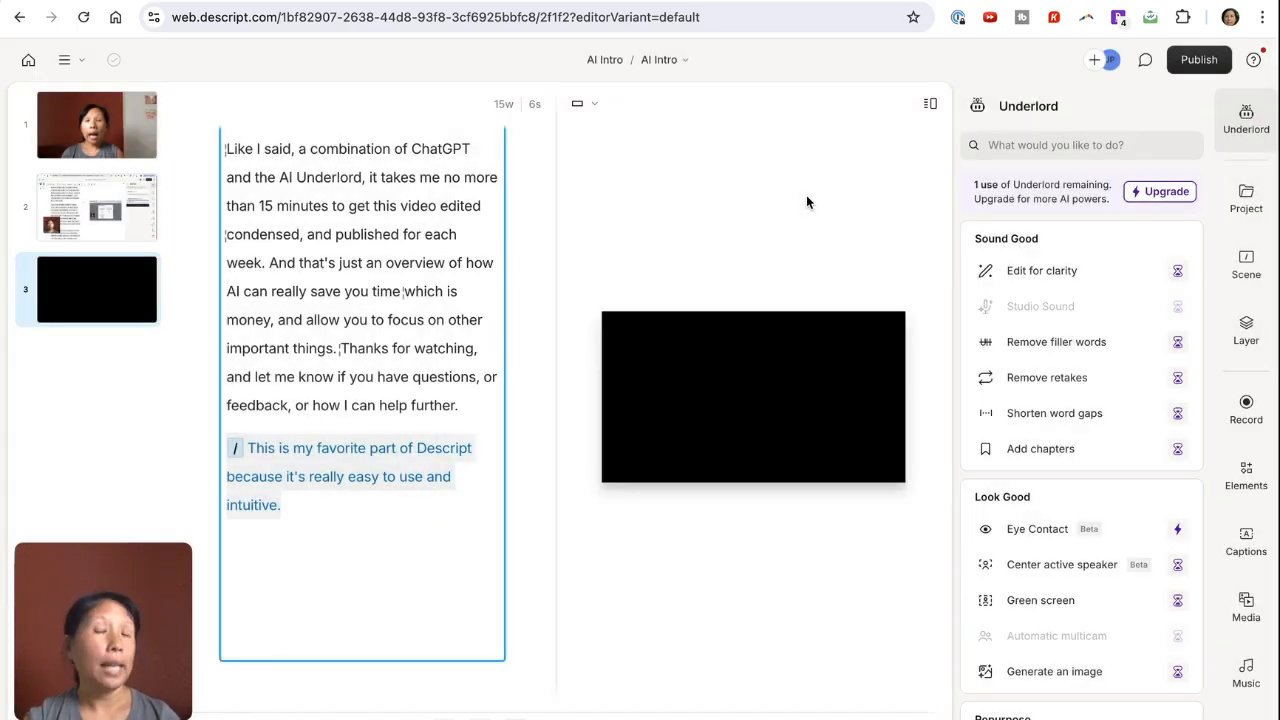